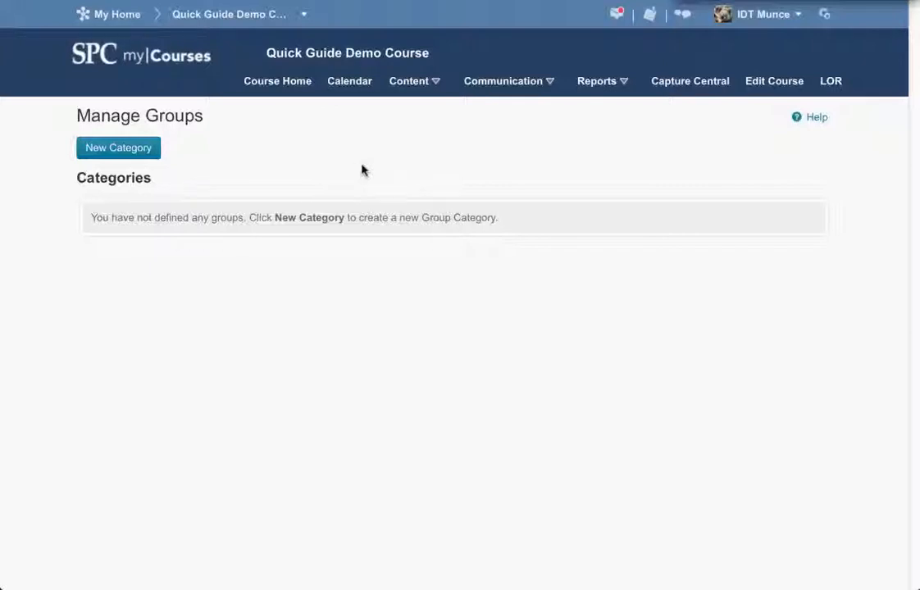
Start creating a new group category
left_click(121, 153)
left_click(200, 192)
type("Dis")
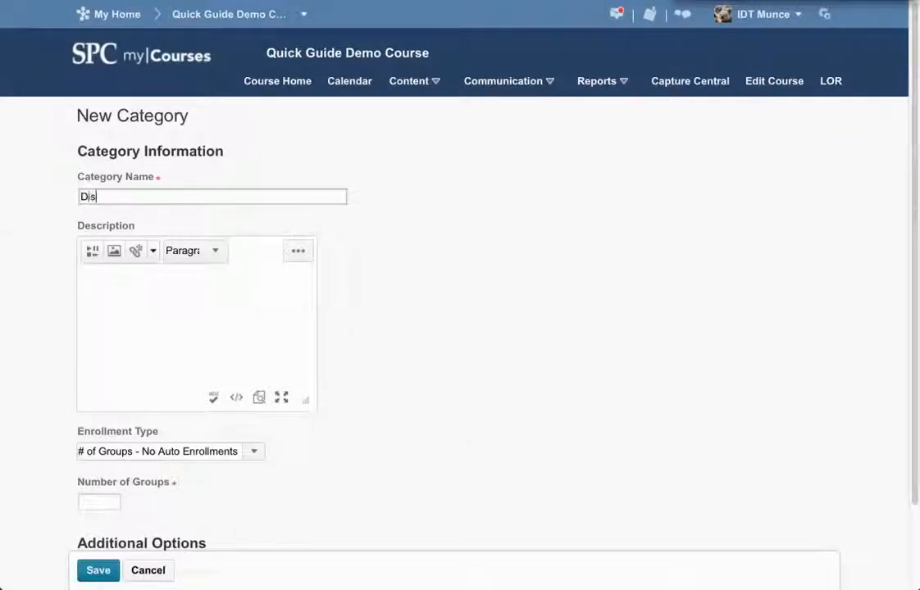
type("cussion")
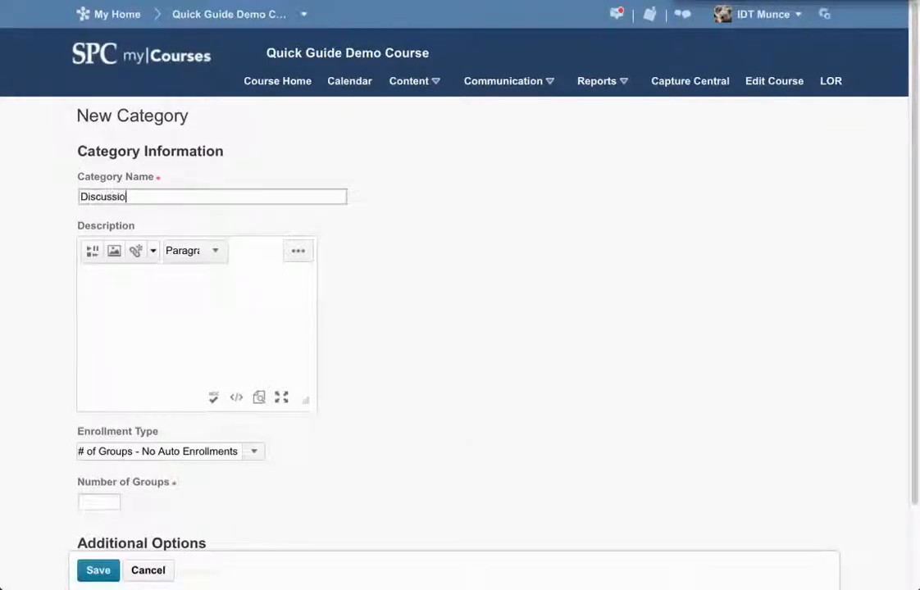
key("BackSpace")
key("BackSpace")
key("BackSpace")
key("BackSpace")
key("BackSpace")
key("BackSpace")
key("BackSpace")
key("BackSpace")
key("BackSpace")
key("BackSpace")
Name the category "Group Assignment 1" and enter "Details about the assigment" as its description
type("Group Assign")
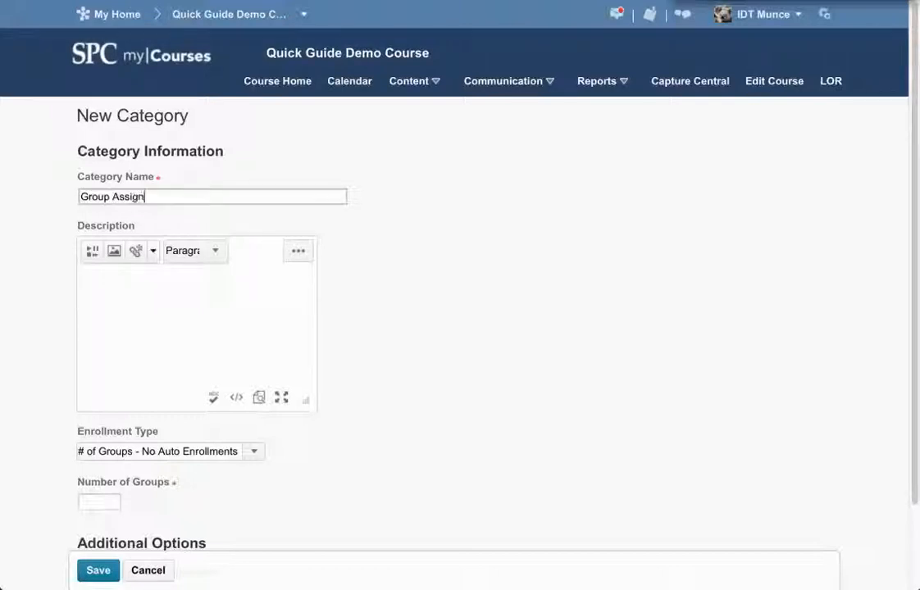
type("ment 1")
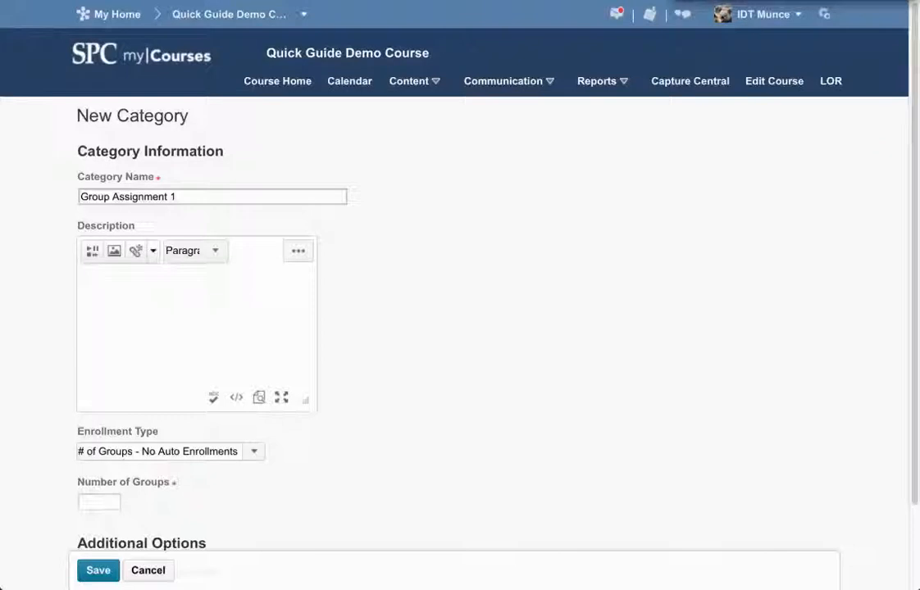
left_click(198, 314)
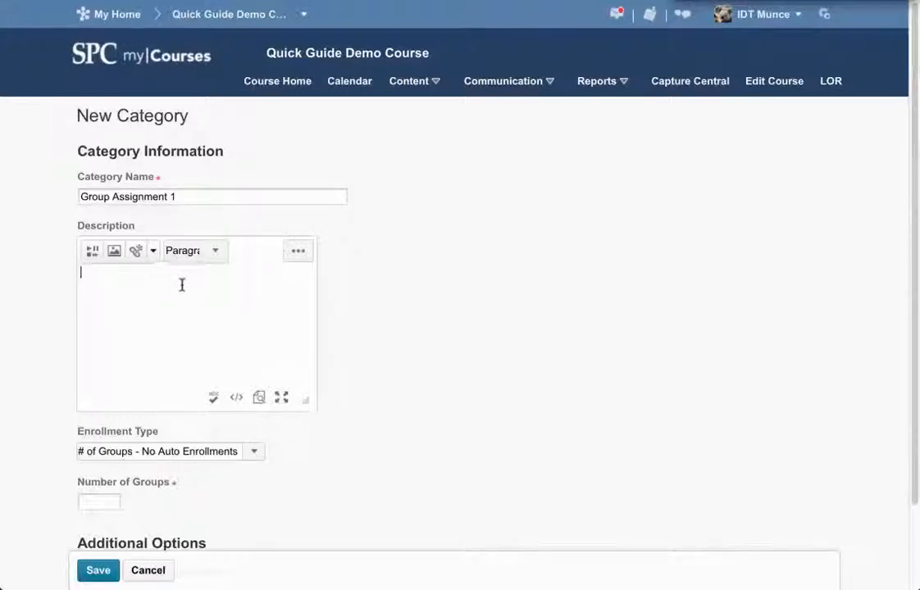
type("Details about the")
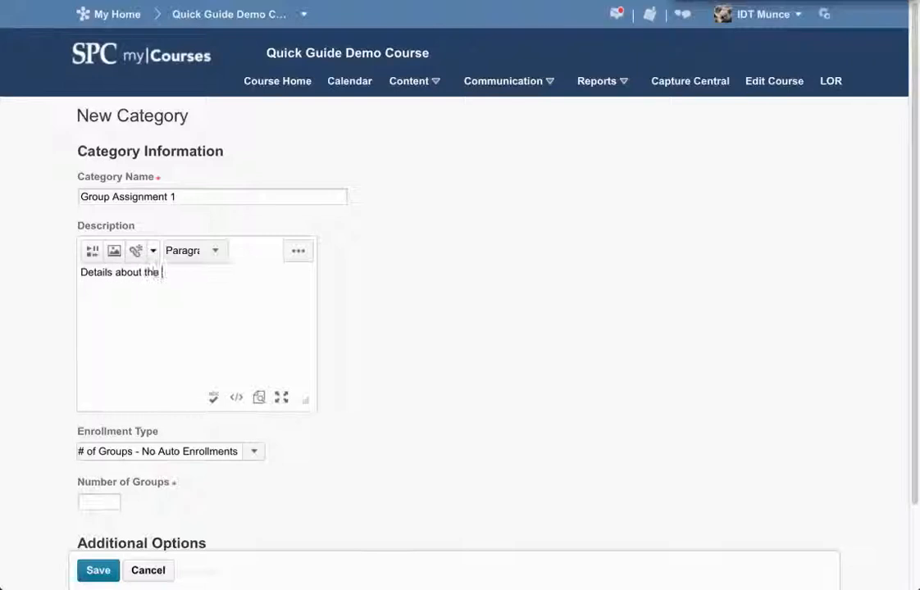
type(" assigment")
Try each enrollment type in turn, from # of Groups - No Auto Enrollments through # of Groups of # - Self Enrollment, to compare their options
scroll(455, 343, "down", 2)
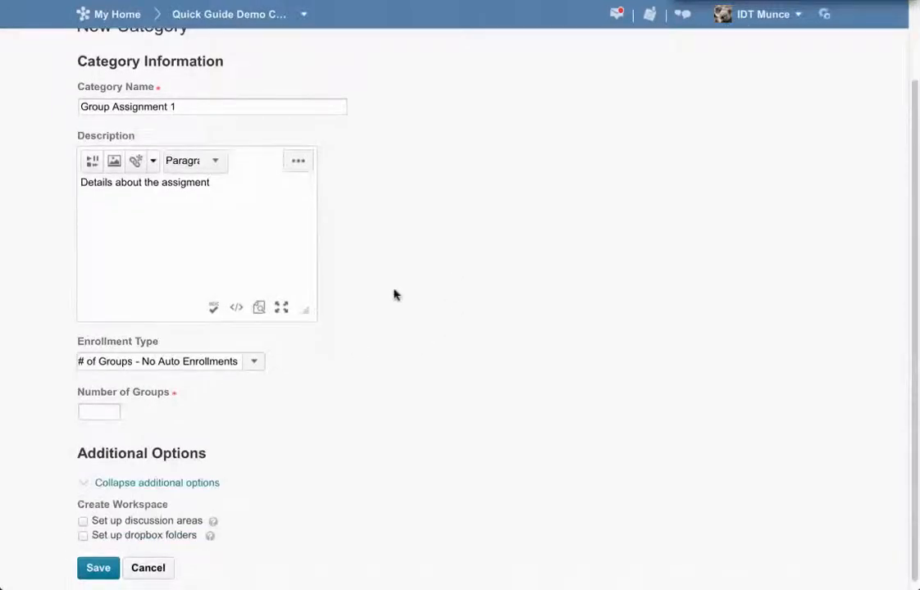
left_click(254, 366)
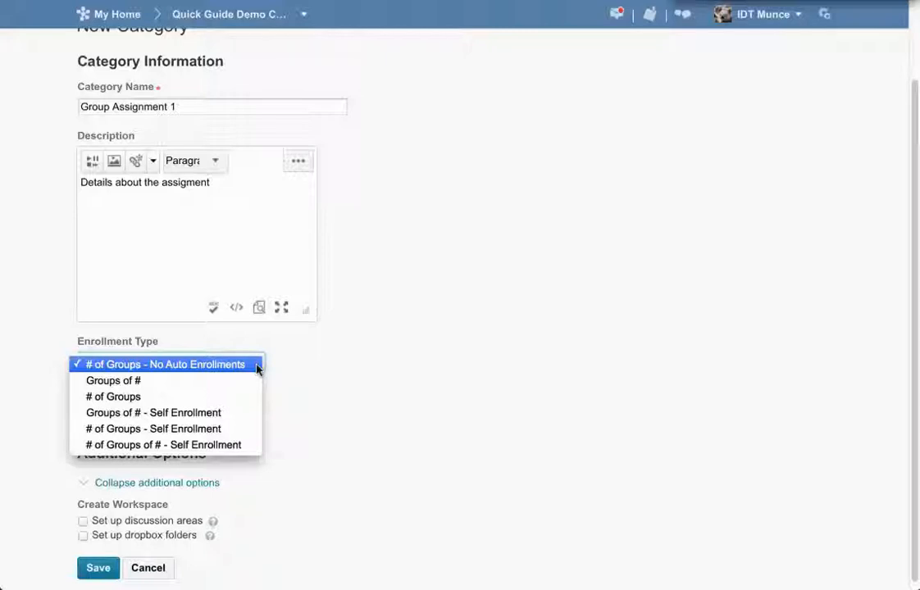
left_click(251, 367)
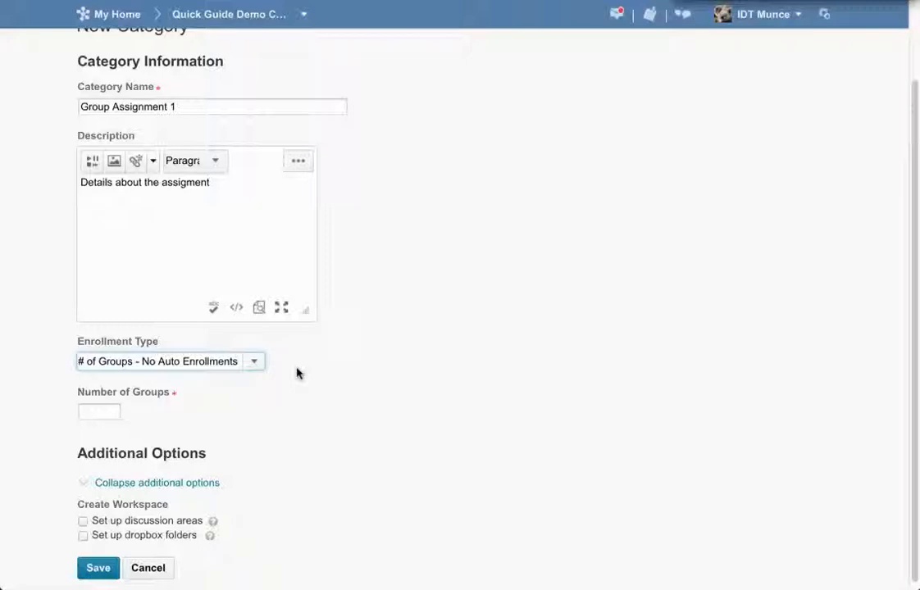
left_click(255, 363)
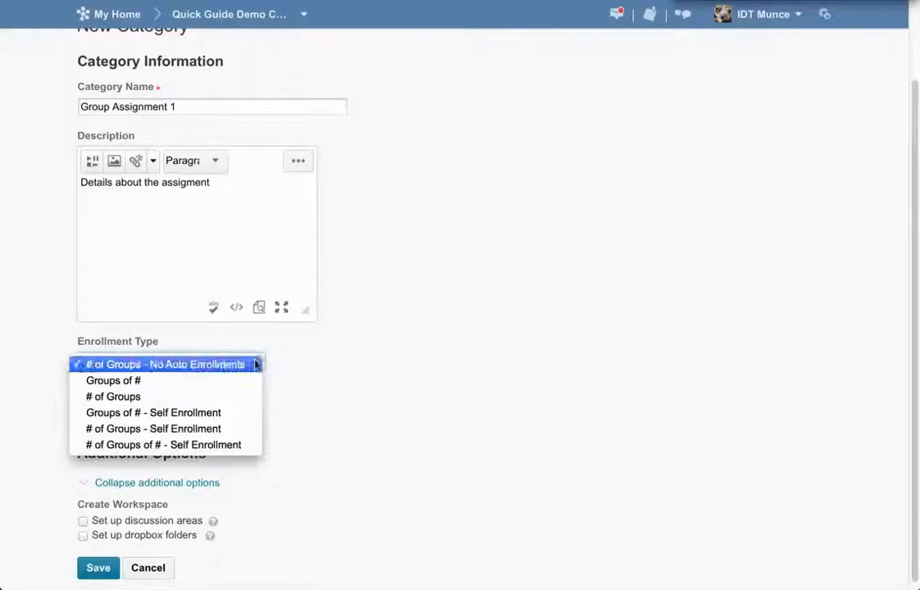
left_click(160, 382)
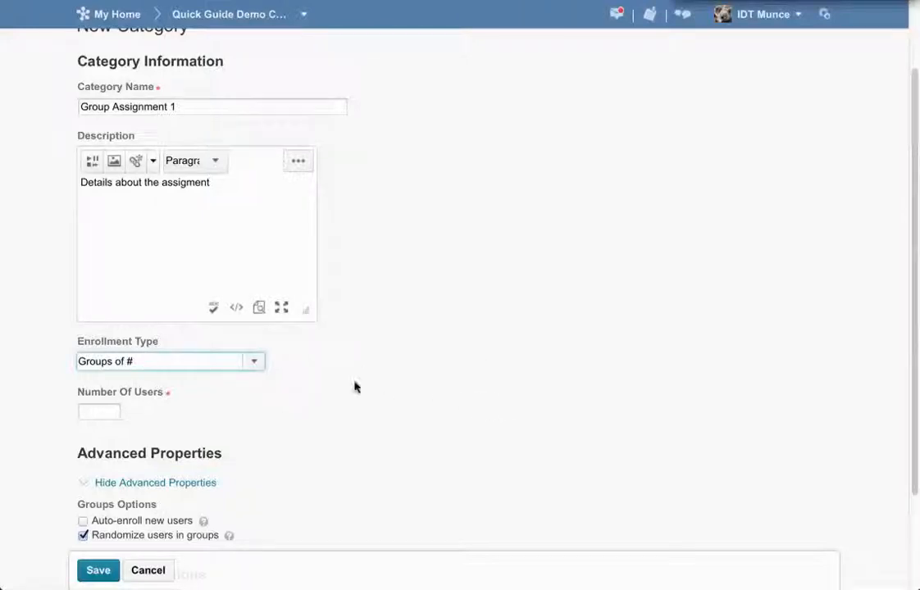
left_click(256, 363)
left_click(186, 382)
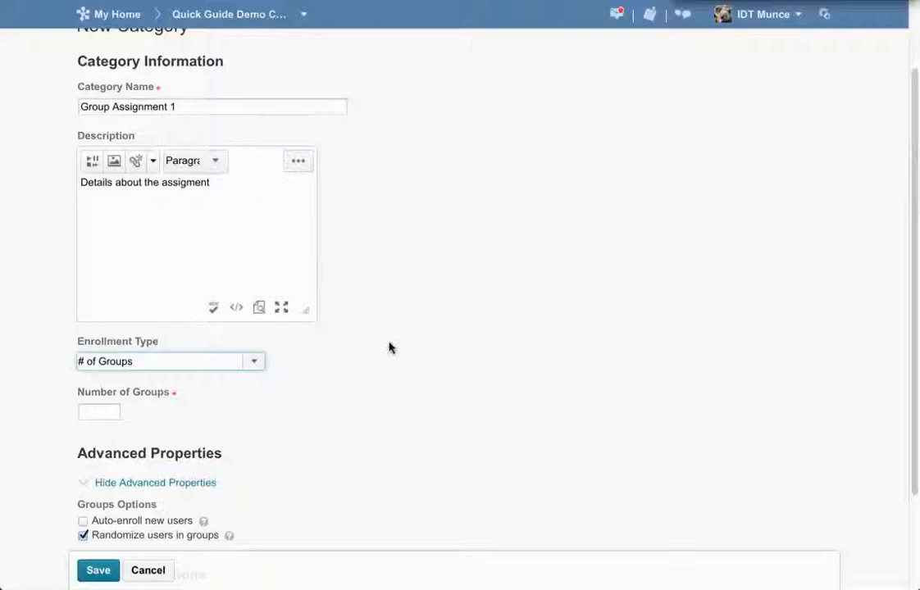
left_click(251, 364)
left_click(213, 382)
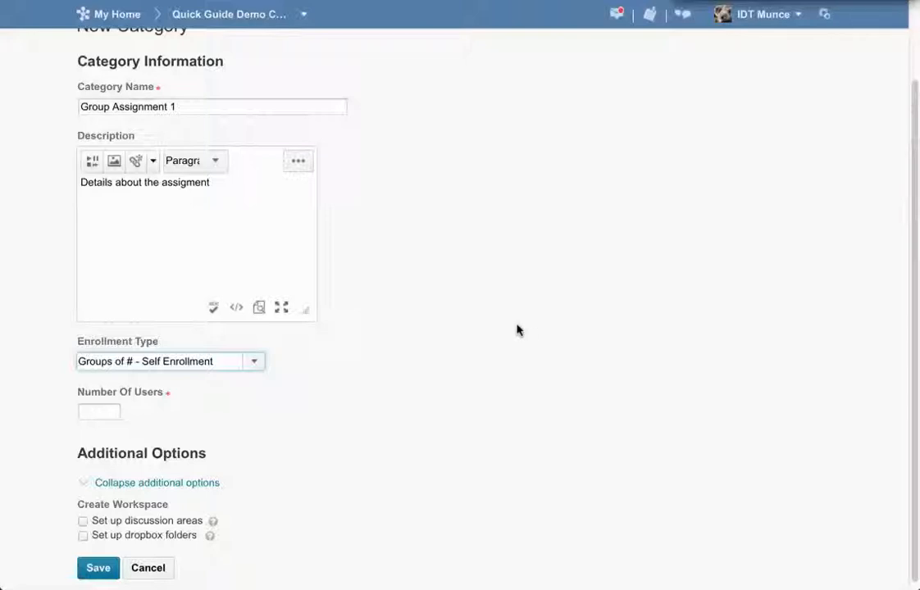
left_click(255, 363)
left_click(218, 389)
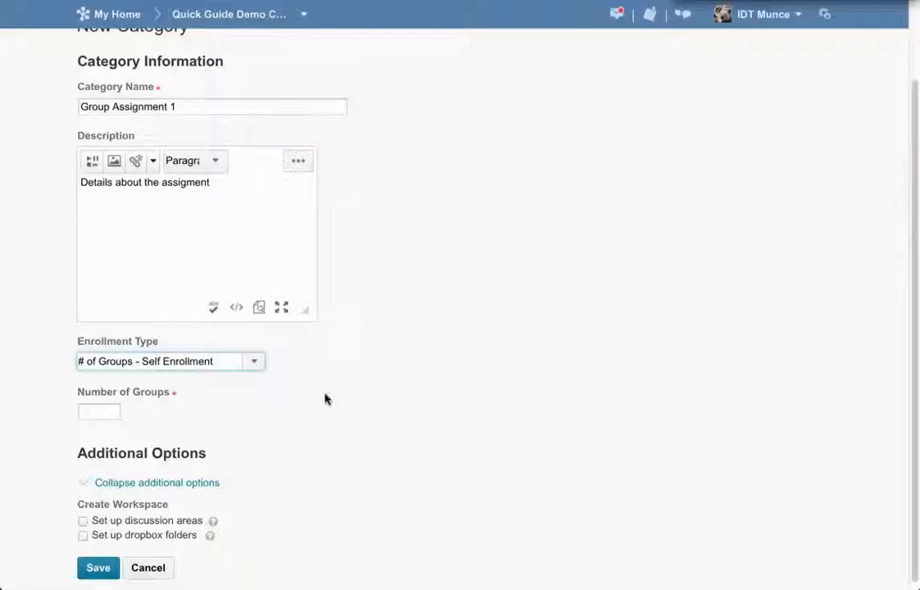
left_click(254, 361)
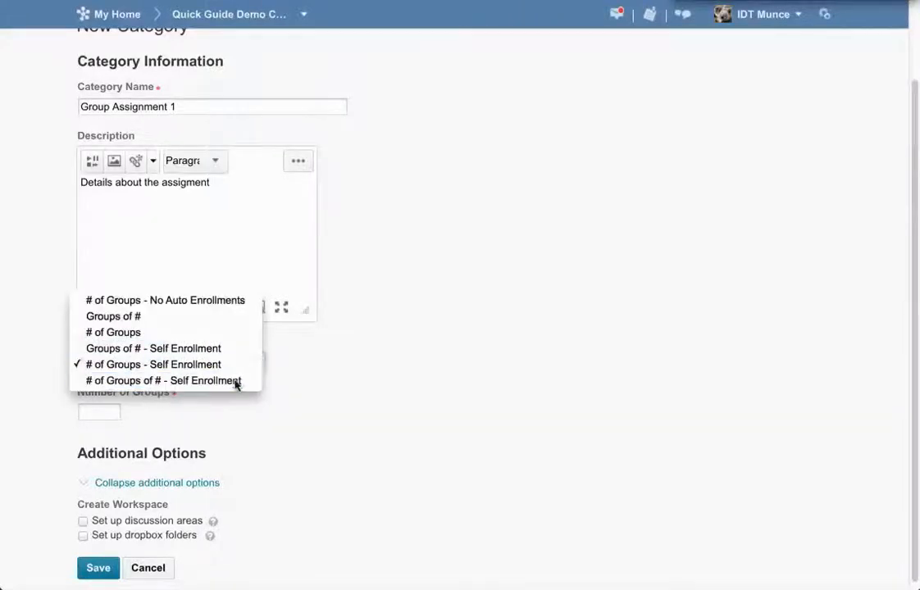
left_click(235, 382)
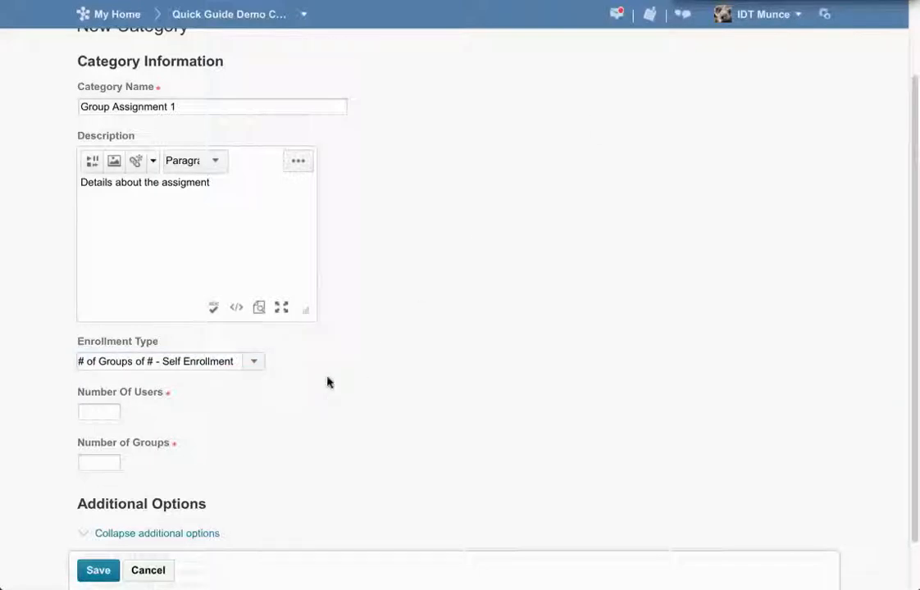
Set the enrollment type to Groups of # with 2 users per group and save the category
left_click(250, 363)
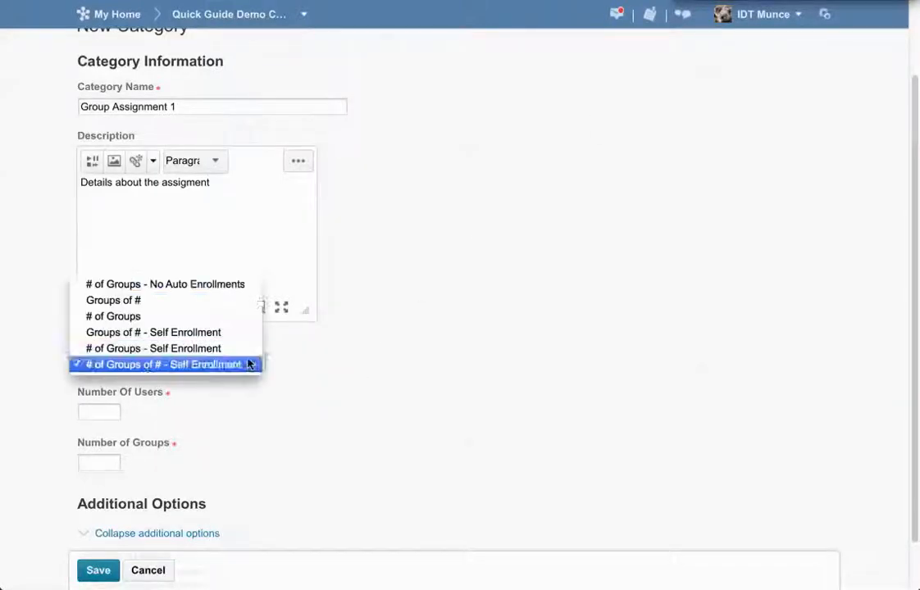
left_click(127, 303)
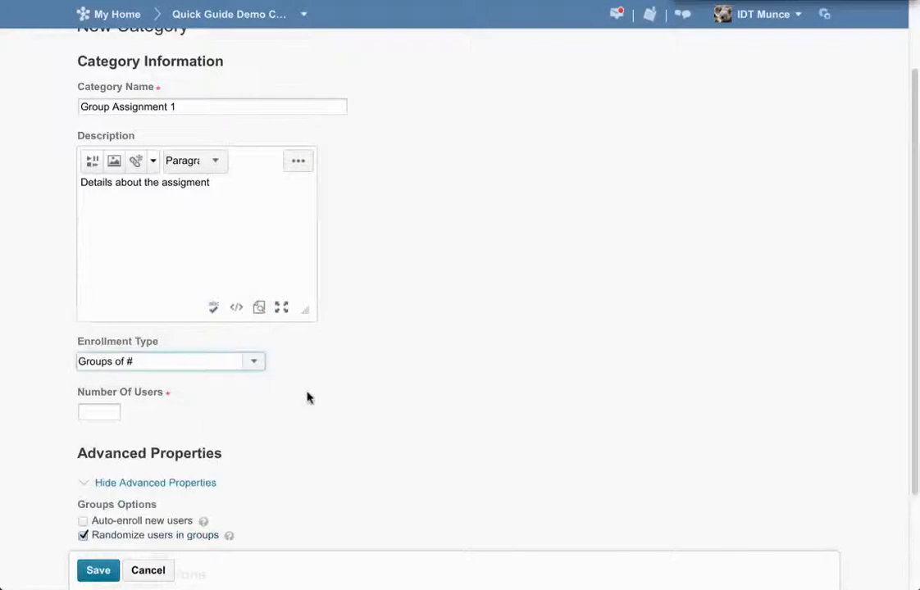
left_click(97, 409)
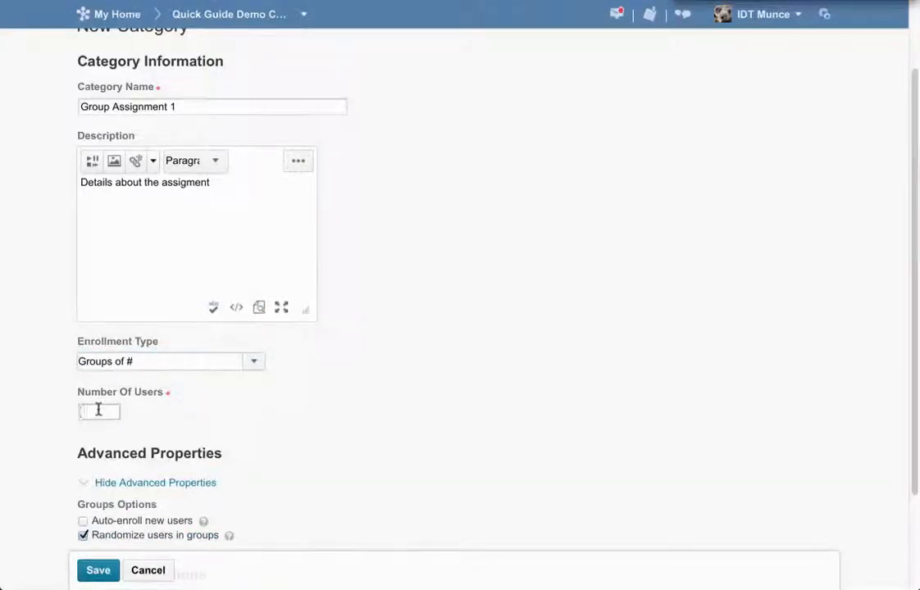
type("2")
scroll(414, 462, "down", 1)
scroll(414, 462, "down", 2)
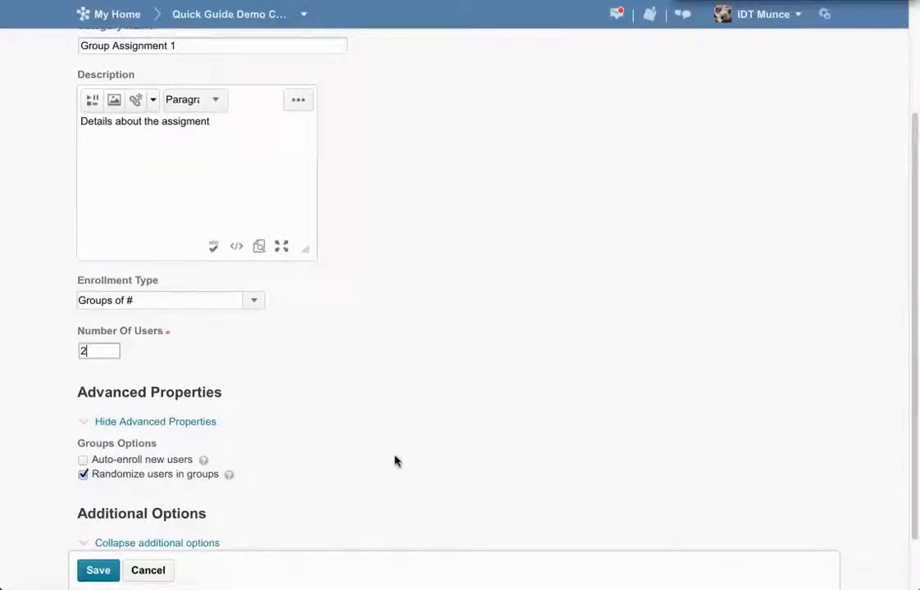
scroll(396, 461, "down", 2)
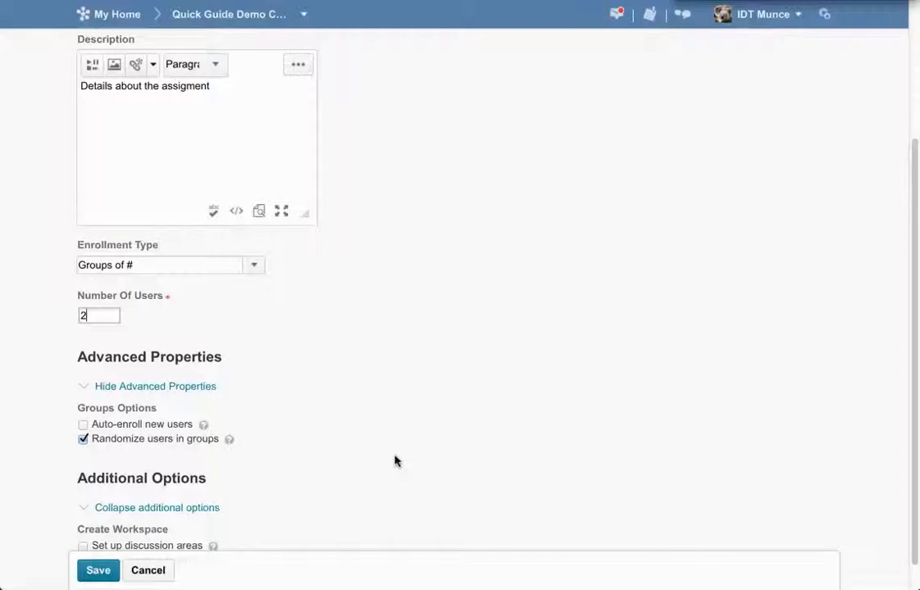
scroll(394, 461, "down", 1)
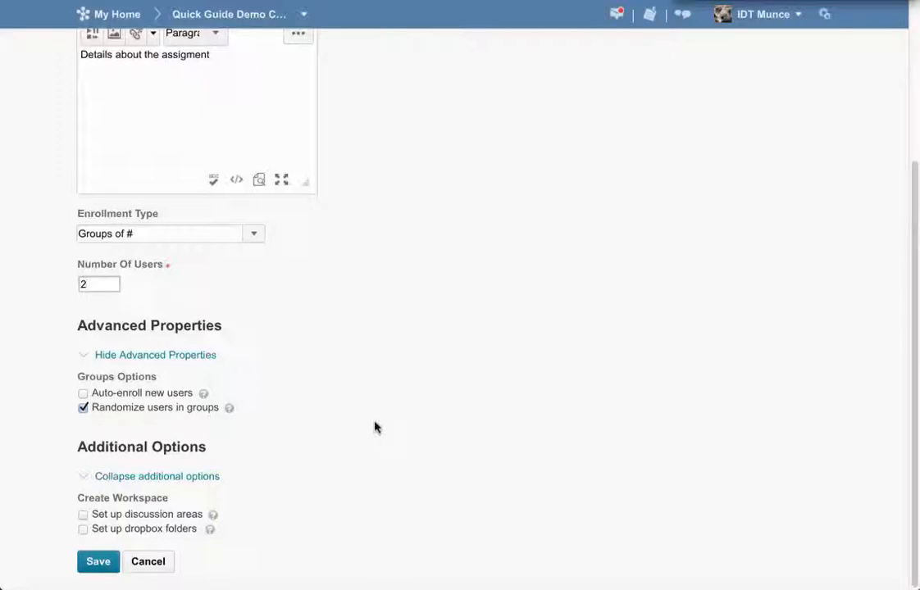
left_click(99, 564)
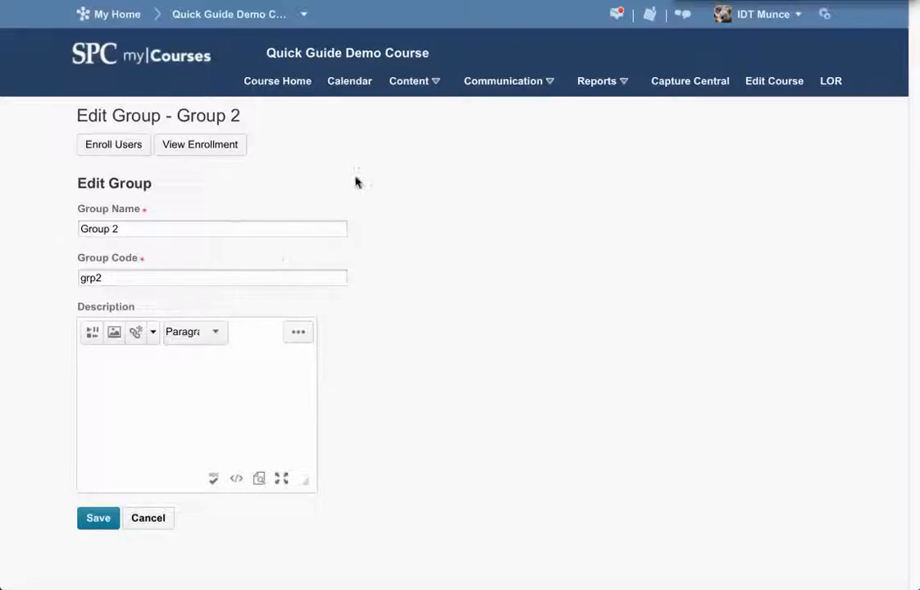
View the members enrolled in Group 2 and leave the group's edit page without changes
left_click(206, 154)
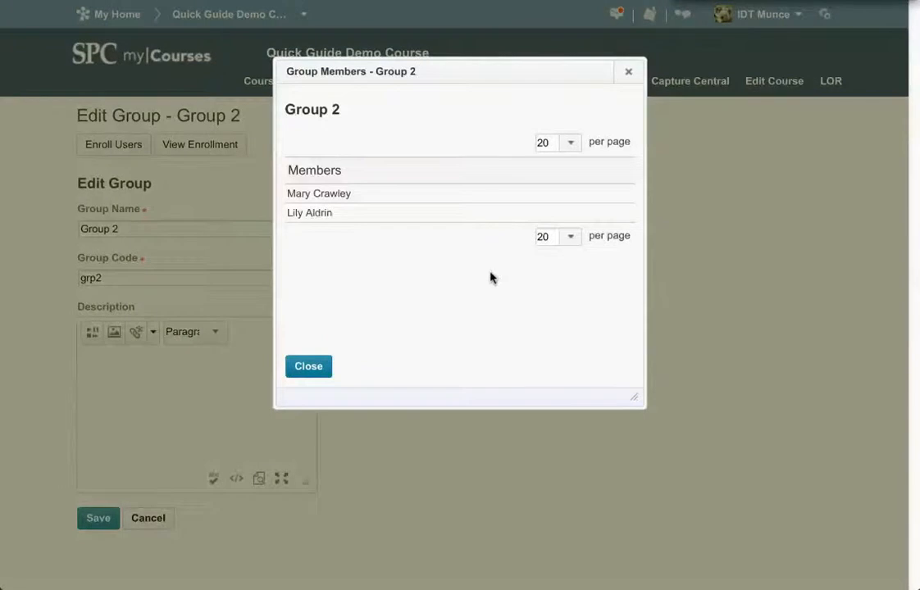
left_click(309, 367)
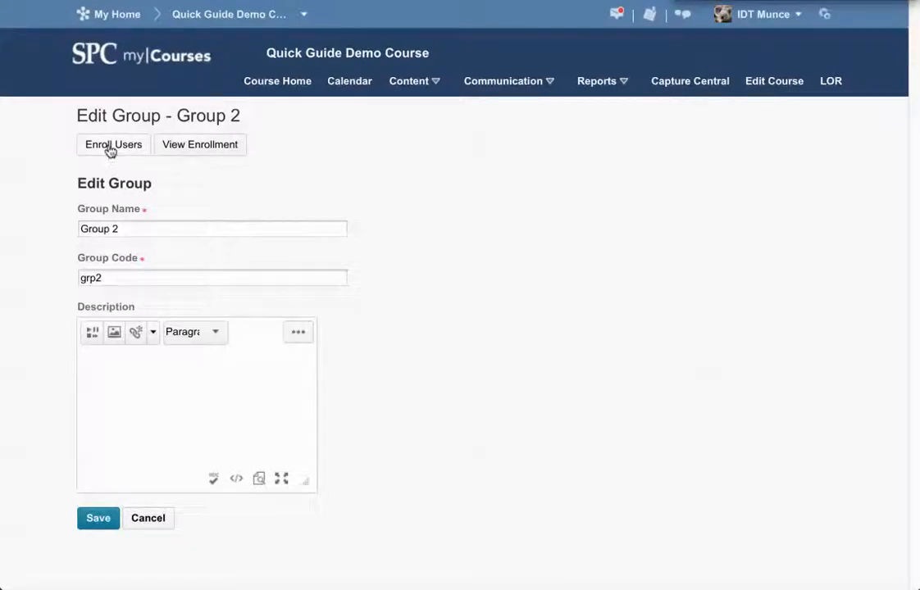
left_click(154, 521)
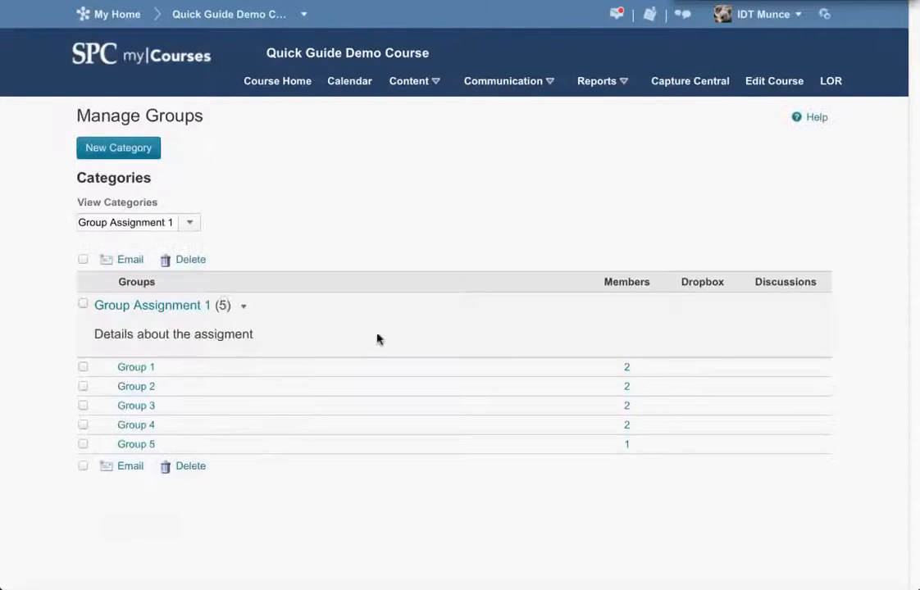
In the user enrollments of Group Assignment 1, move the only member of Group 5 to Group 4 and save
left_click(243, 309)
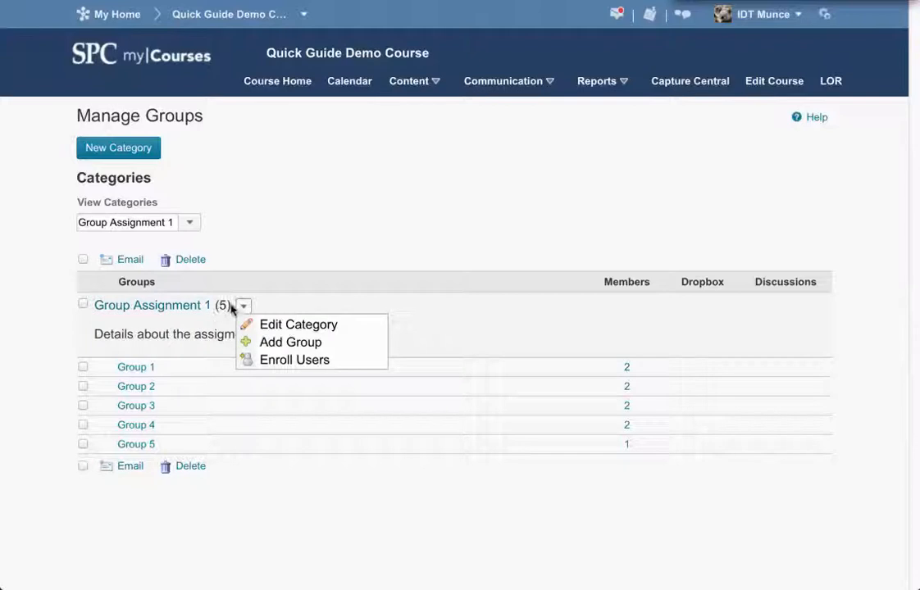
left_click(281, 366)
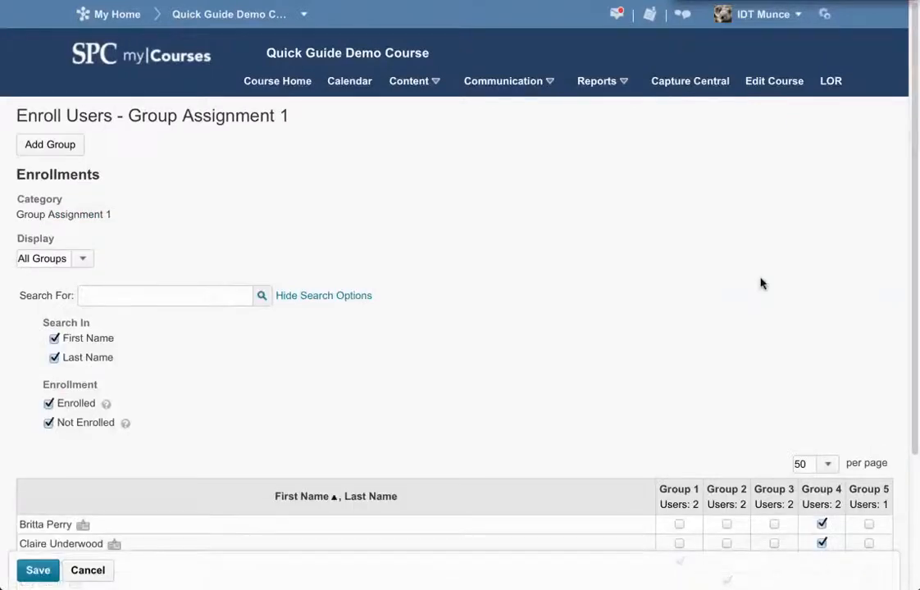
left_click_drag(915, 182, 914, 316)
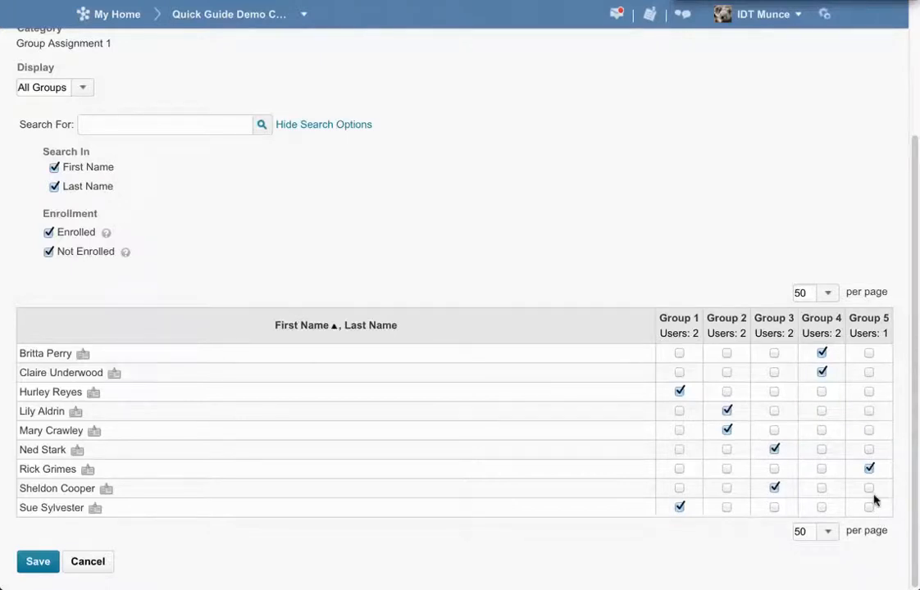
left_click(869, 469)
left_click(822, 469)
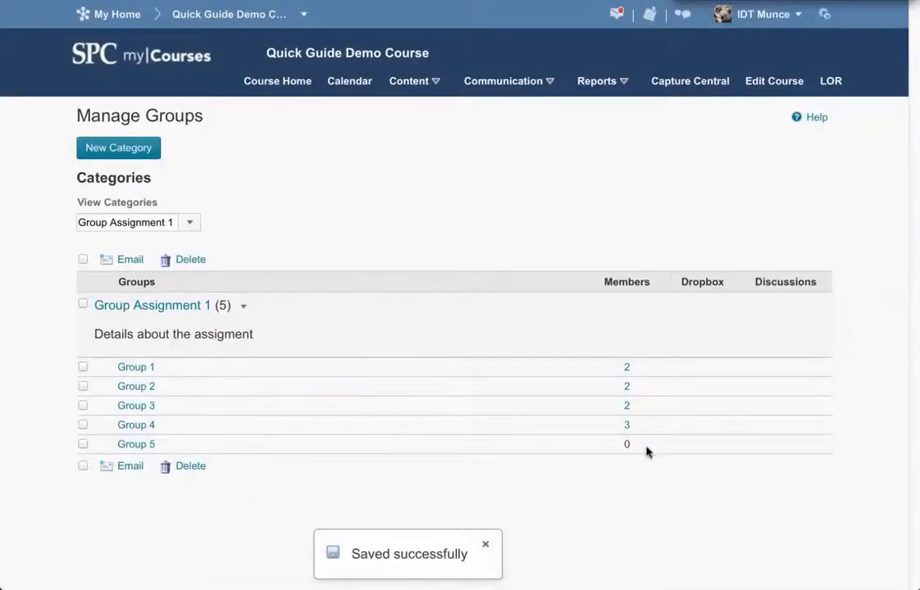
Delete the empty Group 5 from the Group Assignment 1 category
left_click(82, 444)
left_click(189, 465)
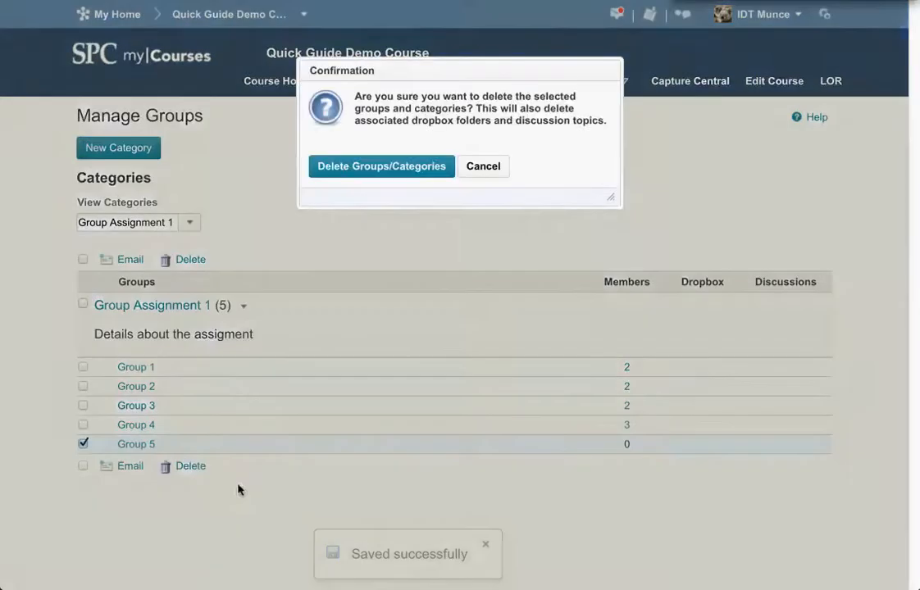